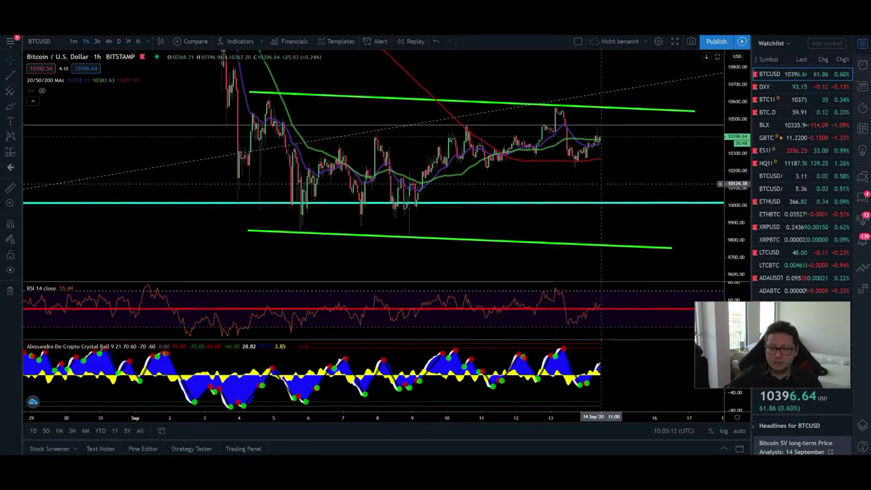
- Glance at DXY, zoom BTCUSD 1h to 7–17 September, and bring up the Discord popout
click(808, 89)
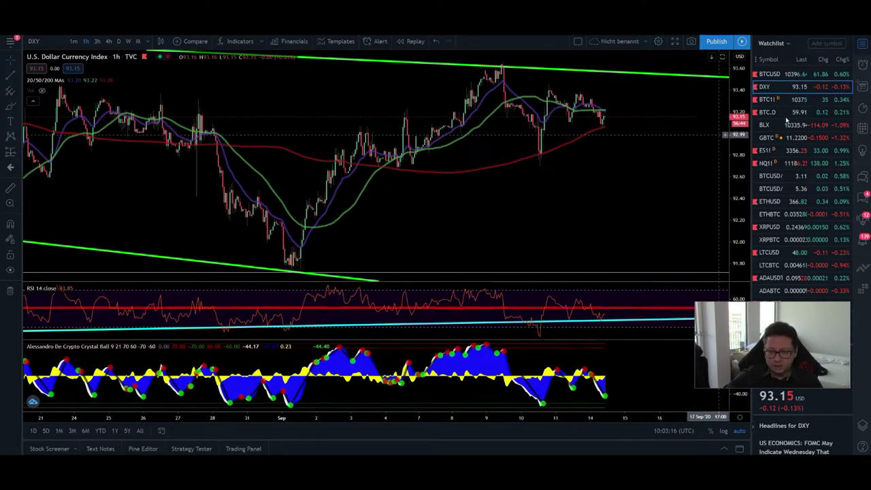
click(802, 76)
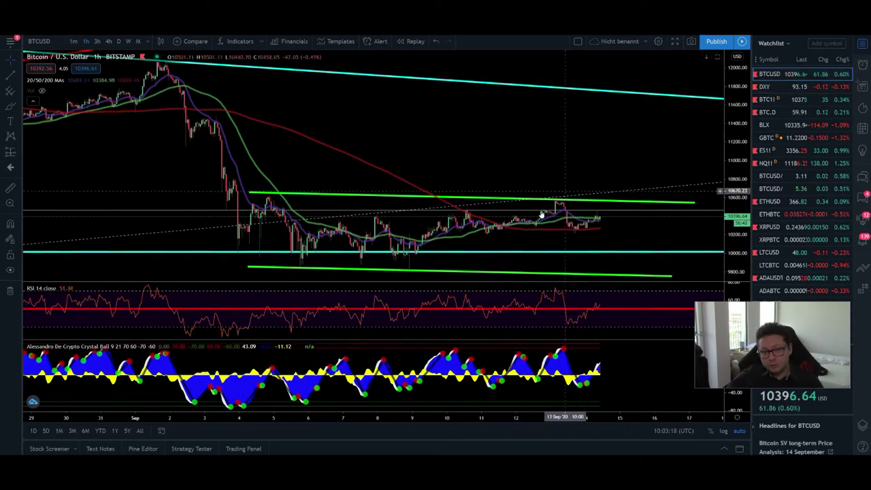
scroll(423, 218, up, 3)
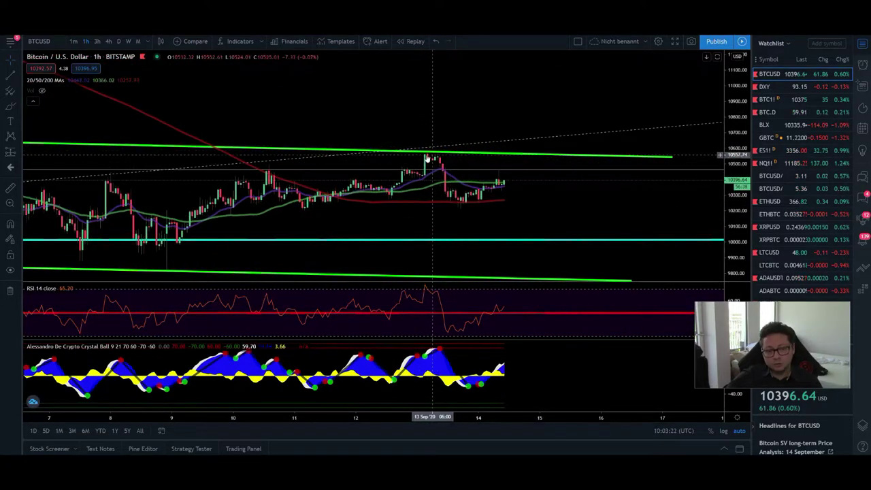
key(alt+Tab)
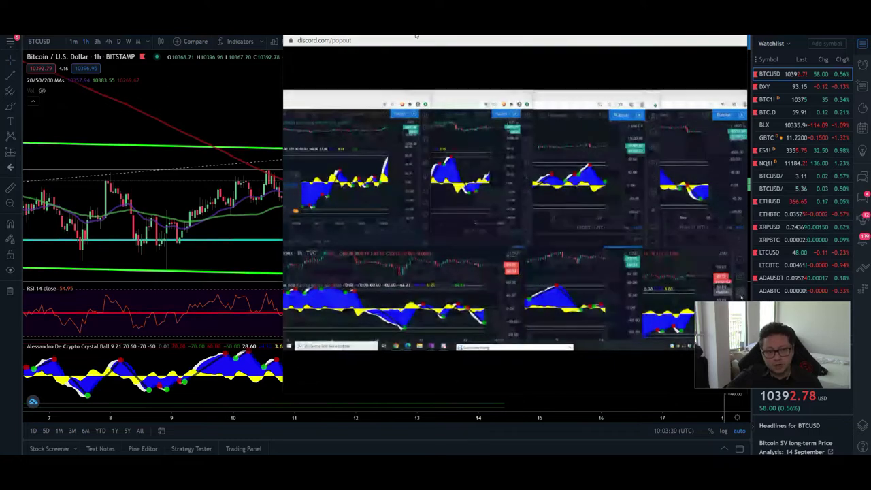
- Dismiss the Discord popout and move past Bybit to the 13.09.2020 Bitcoin analysis video
key(alt+Tab)
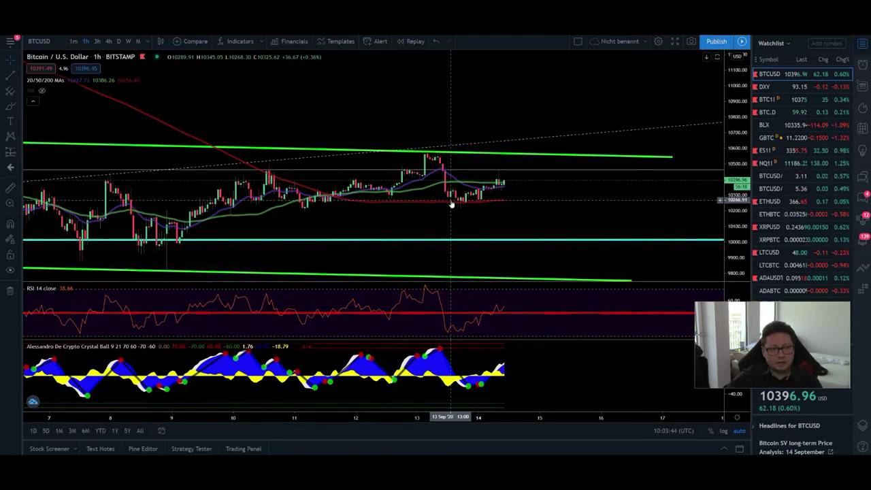
key(ctrl+Tab)
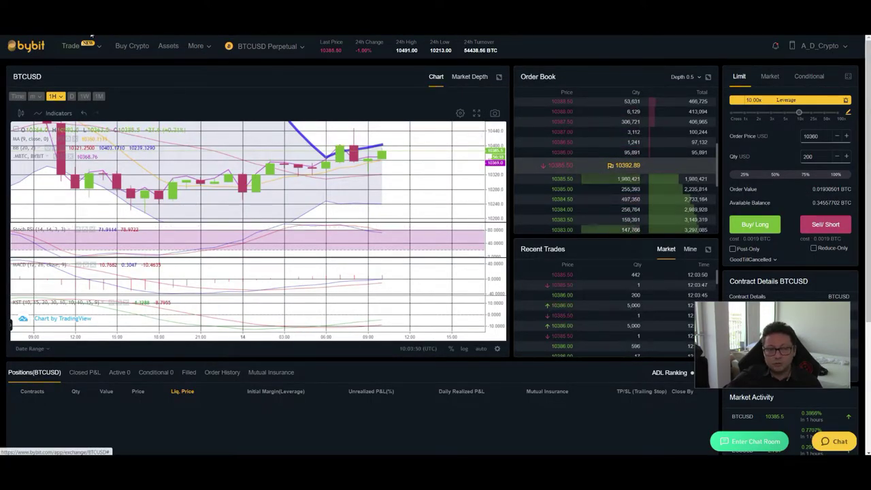
key(ctrl+Tab)
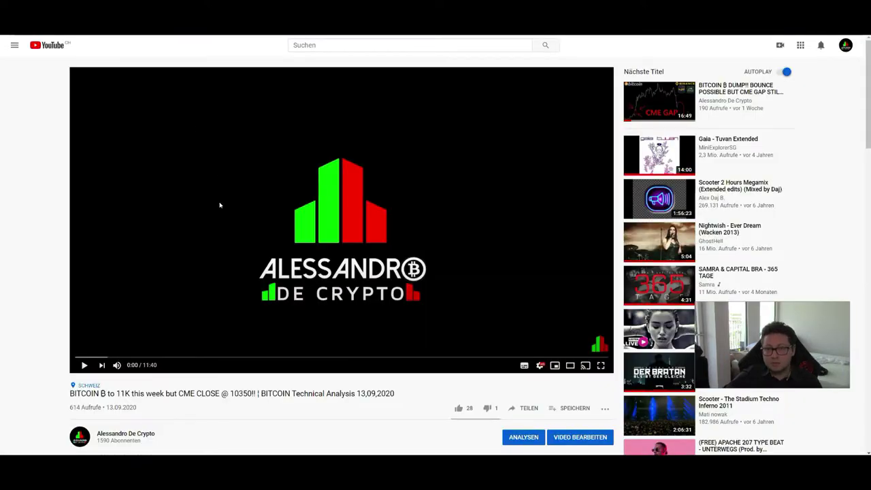
- Highlight the bonus line and the Discord indicator access paragraph in the video description
scroll(238, 236, down, 5)
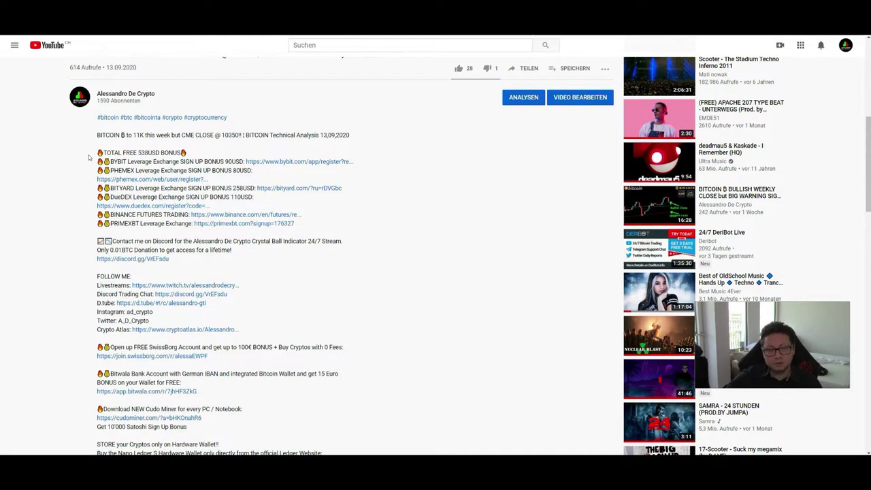
triple_click(149, 153)
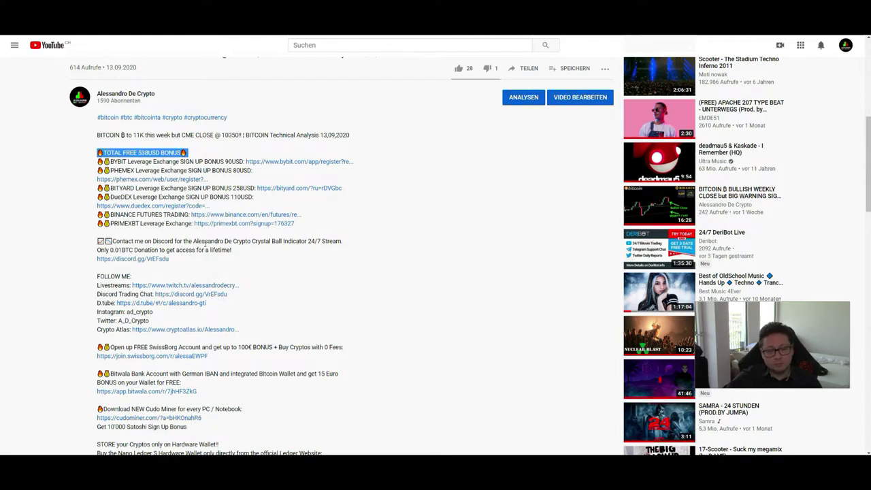
drag(237, 251, 107, 240)
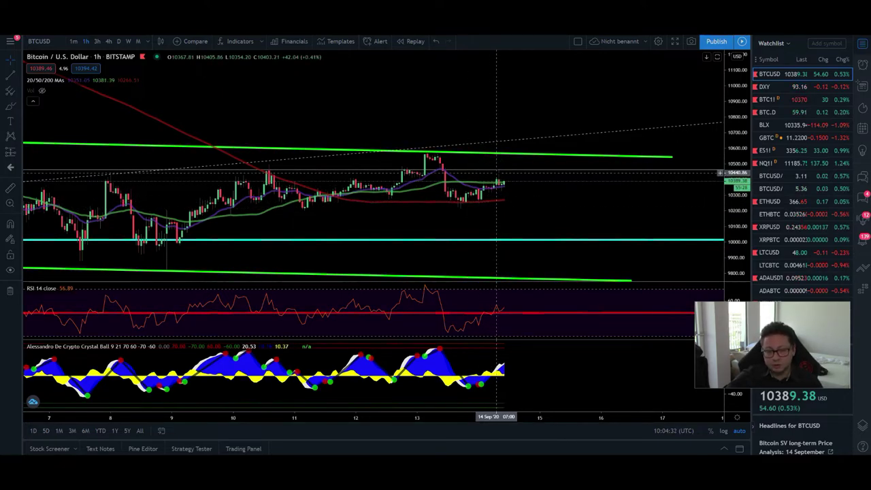
- Zoom the BTCUSD 1h channel out and back in, then move to Bybit's BTCUSD page
scroll(496, 173, down, 2)
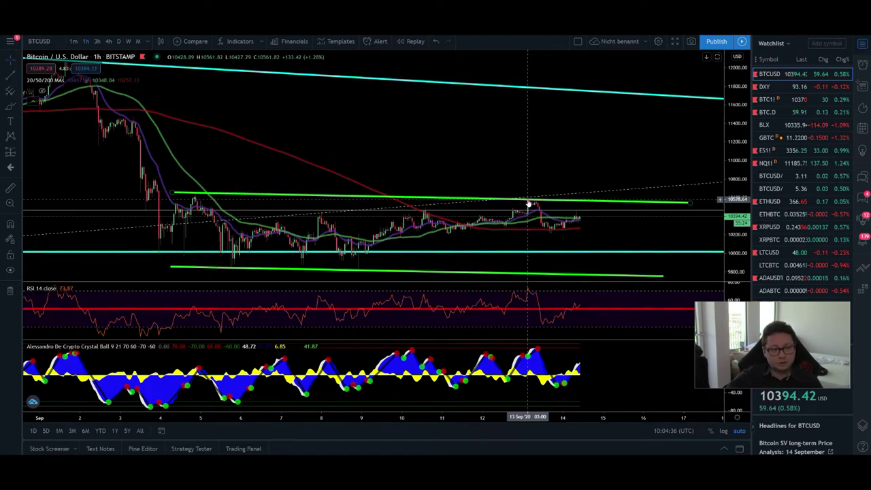
scroll(528, 204, up, 3)
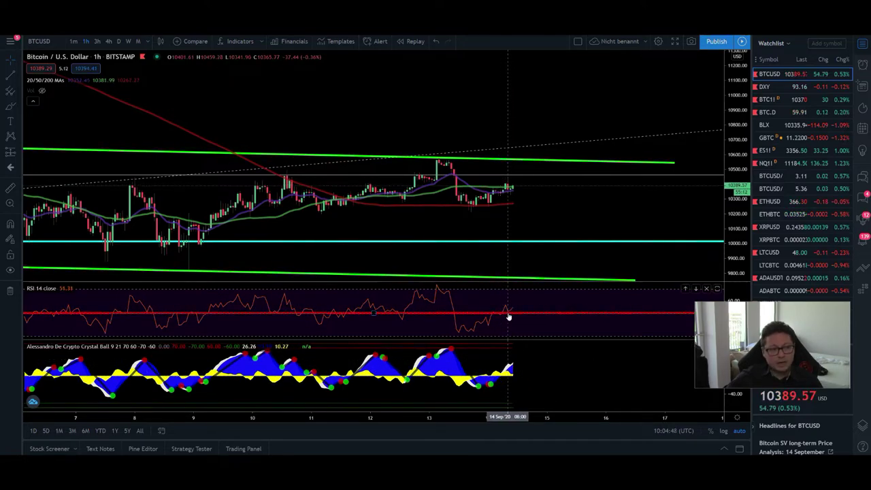
key(ctrl+Tab)
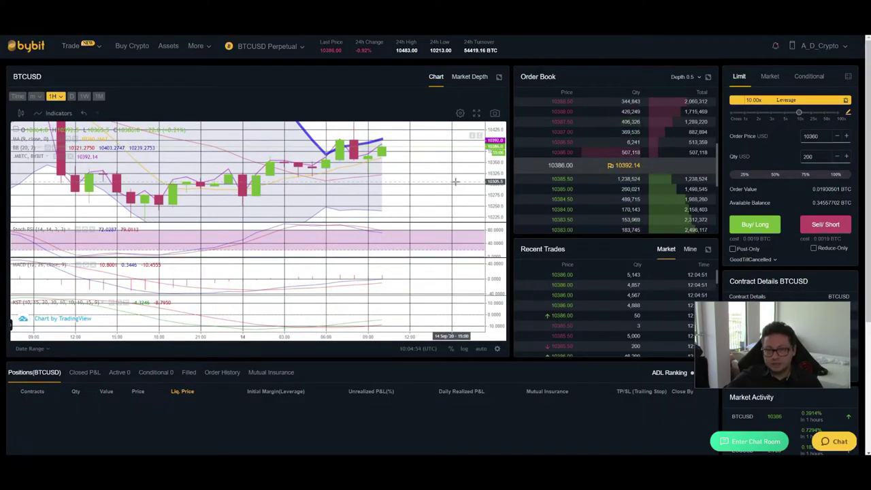
- Pan the Bybit BTCUSD 1H chart slightly toward earlier candles
drag(402, 176, 426, 178)
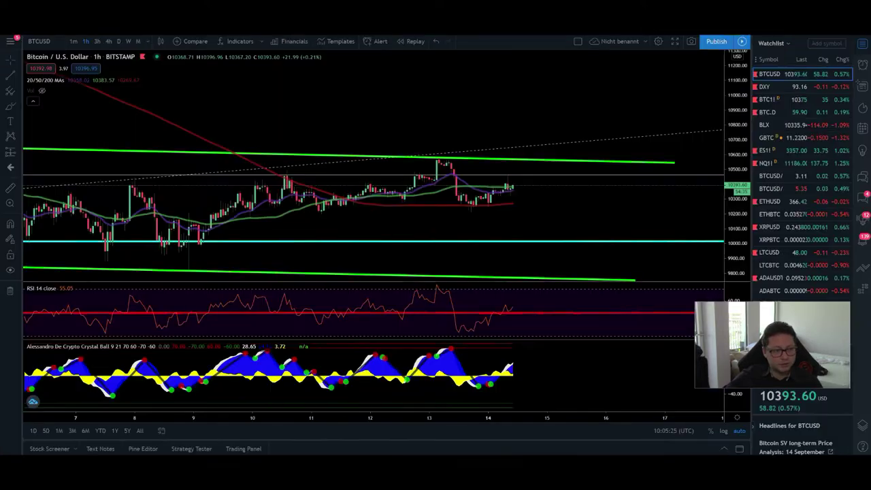
- Zoom the DXY 1h chart out to late August, then put BTCUSD on 4h
click(775, 89)
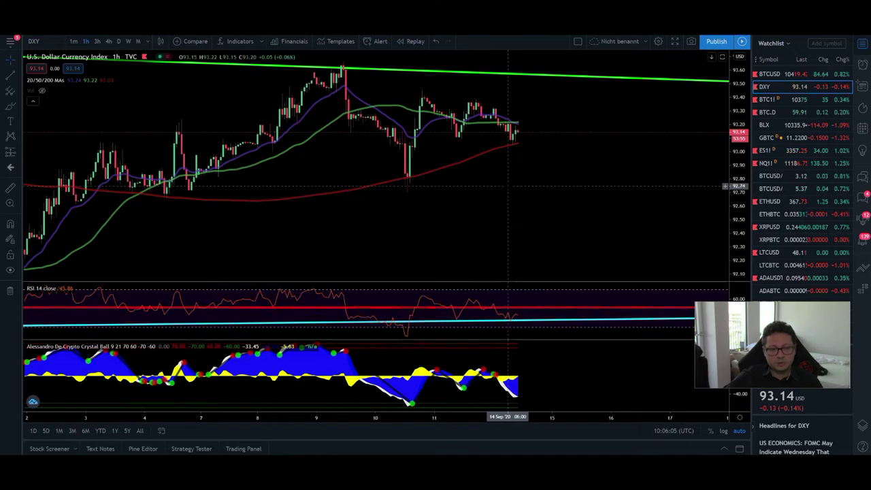
scroll(508, 185, down, 2)
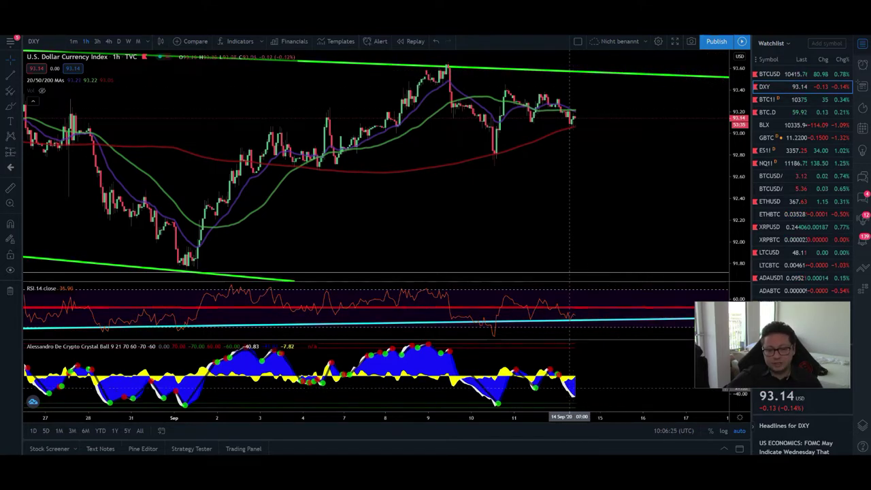
click(769, 74)
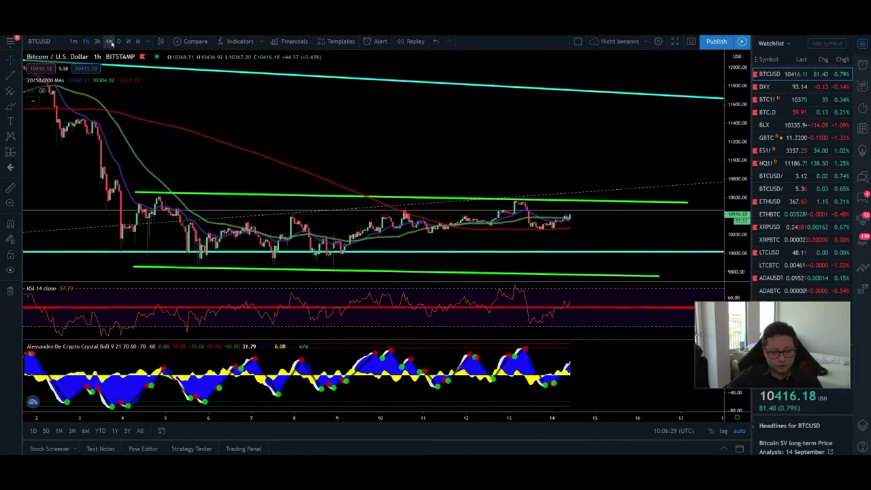
click(110, 41)
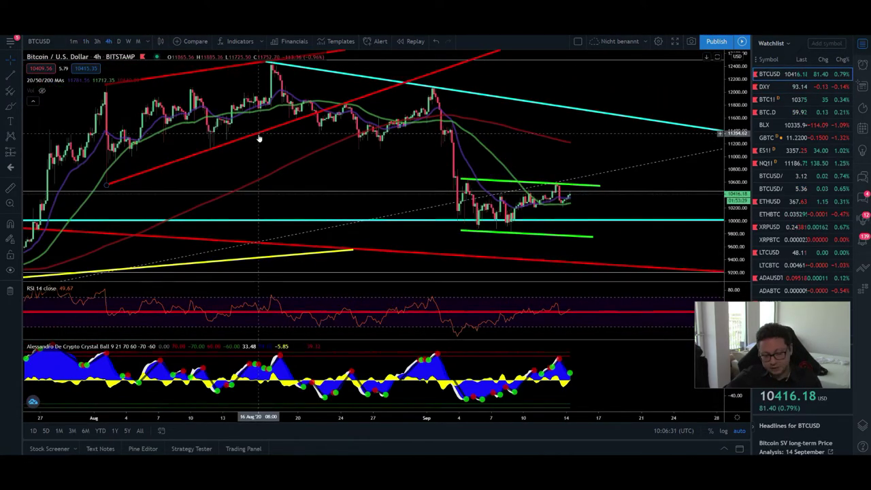
- Frame the BTCUSD 4h September channel with its lower green line, then open Bybit's timeframes
scroll(456, 204, up, 3)
drag(735, 243, 734, 272)
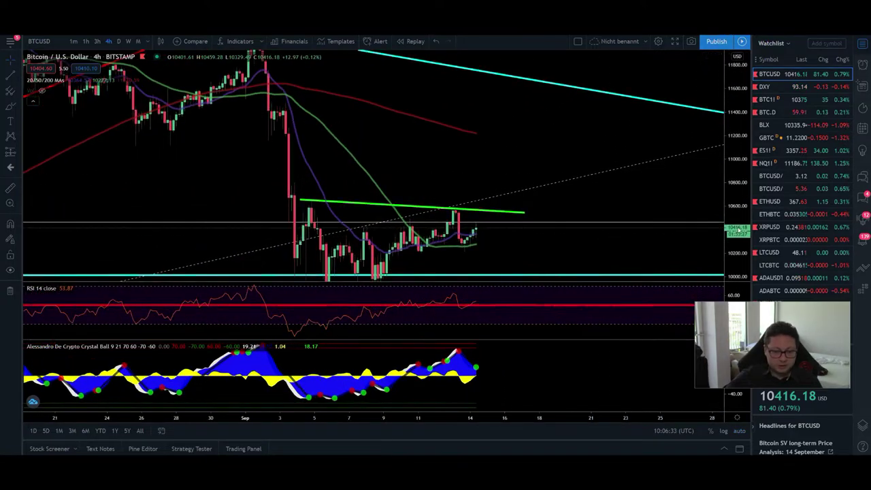
mouse_move(524, 249)
mouse_down()
mouse_move(527, 201)
mouse_move(536, 211)
mouse_move(516, 215)
mouse_move(520, 231)
mouse_up()
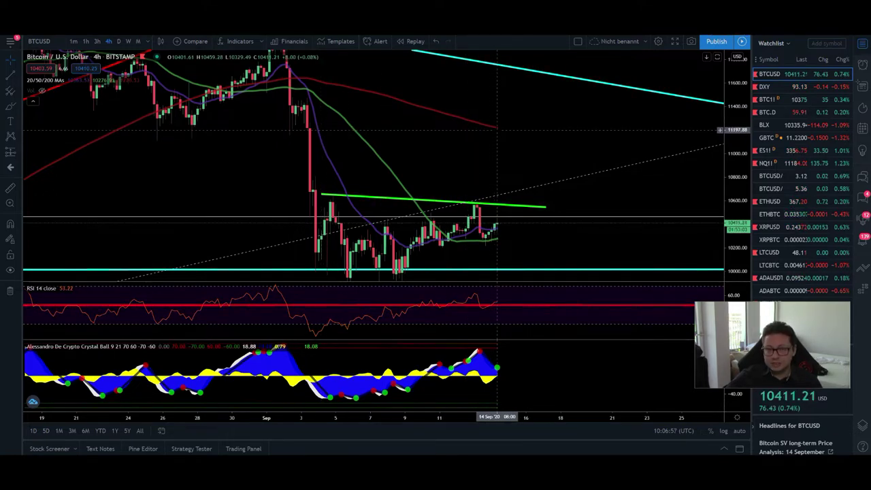
drag(509, 140, 484, 93)
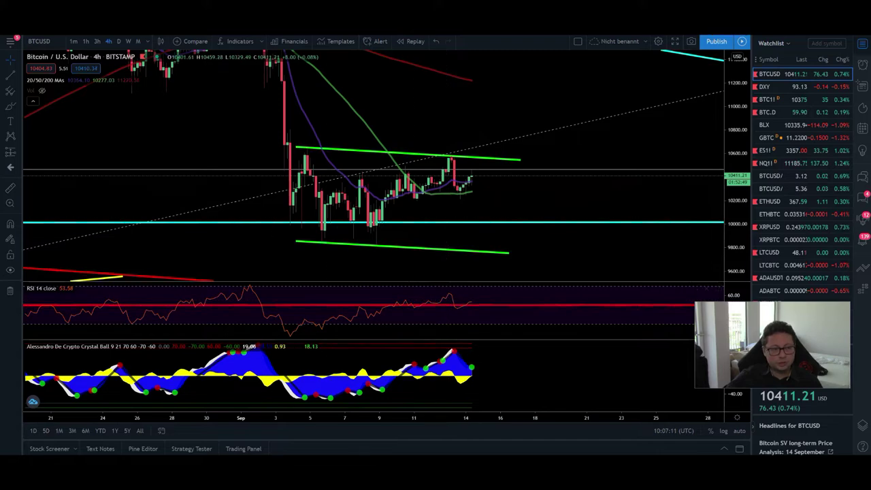
key(alt+Tab)
click(55, 96)
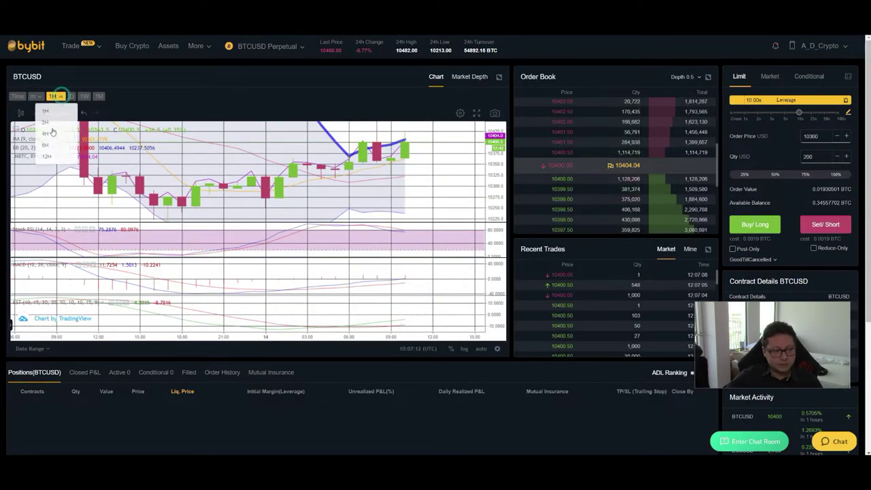
- Set the Bybit chart to 4H candles and zoom in before returning to TradingView
click(45, 134)
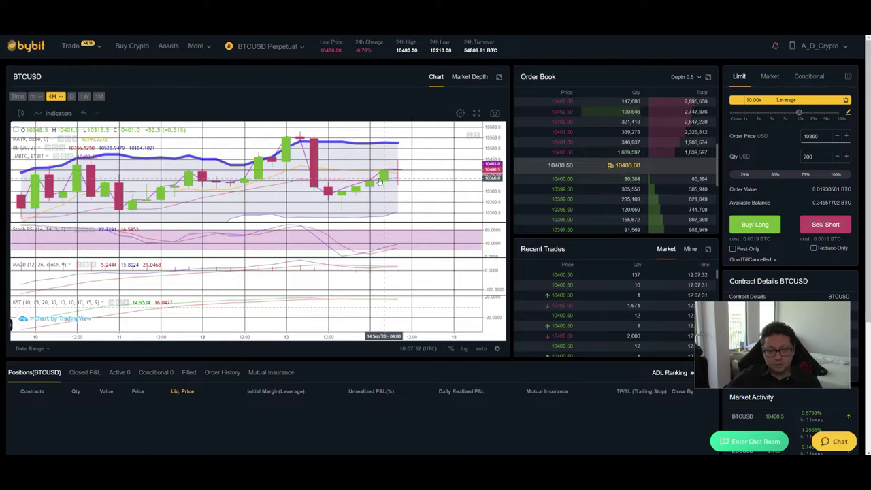
scroll(379, 178, up, 2)
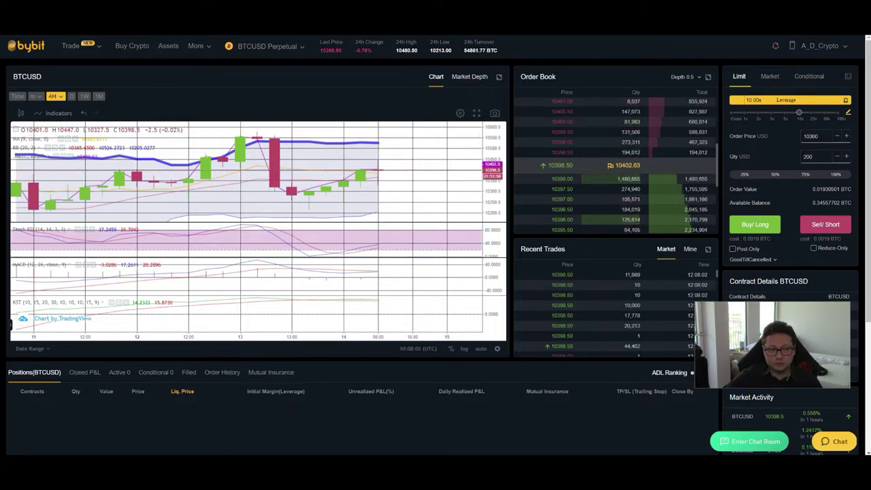
key(ctrl+Tab)
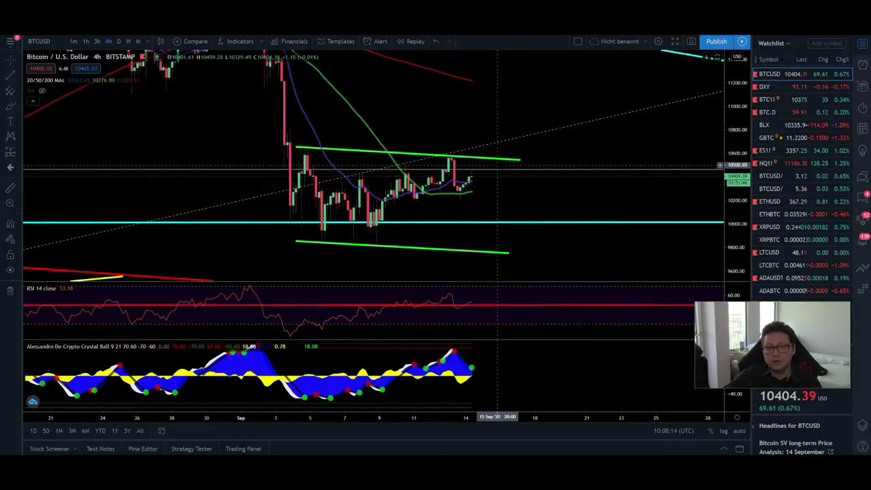
- Check DXY on 1h and 4h, then show BTCUSD on daily (1D) candles
click(764, 86)
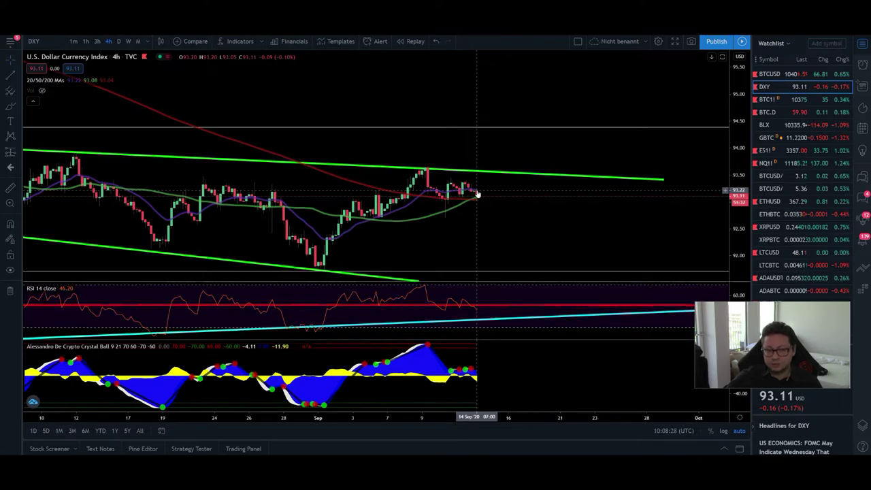
click(85, 42)
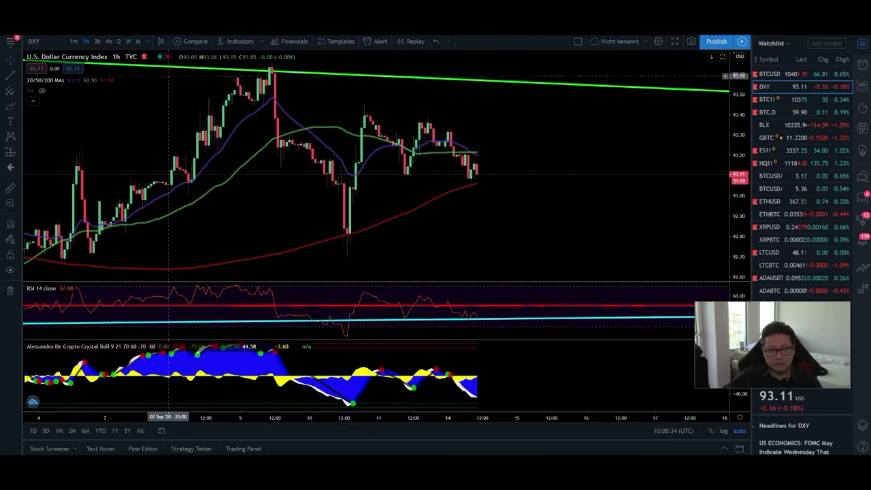
click(108, 41)
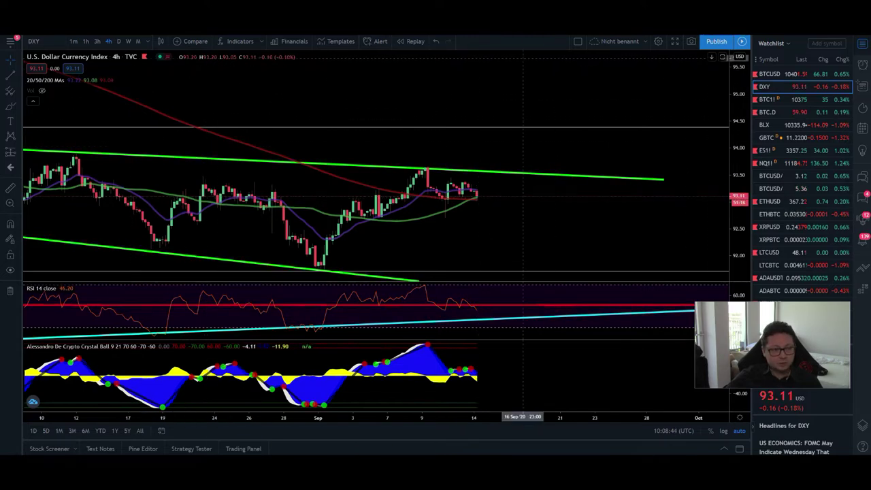
click(790, 76)
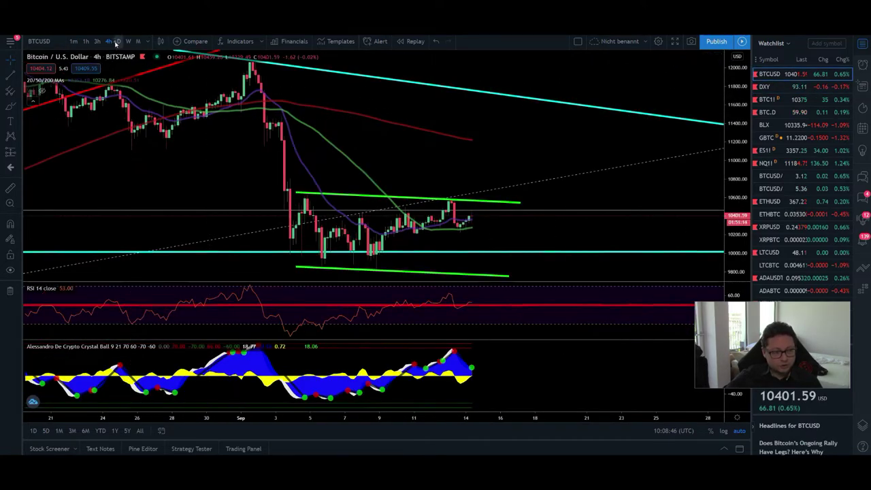
click(118, 41)
scroll(546, 157, up, 5)
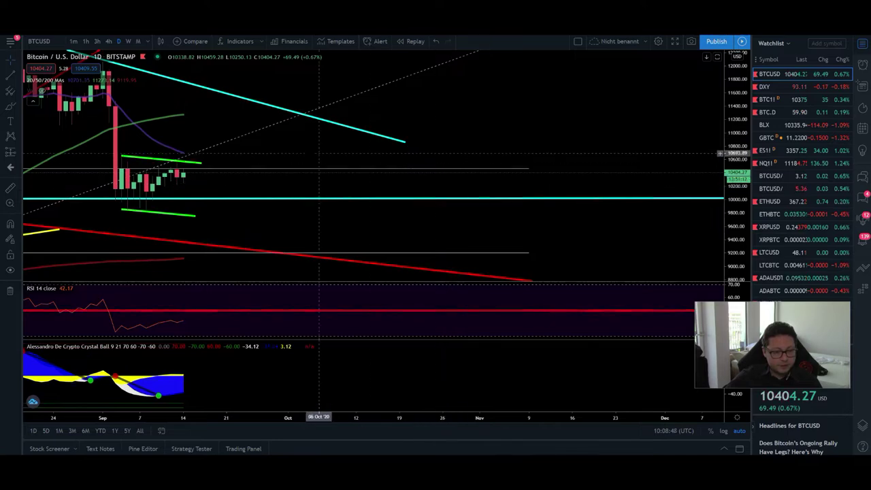
scroll(546, 157, left, 5)
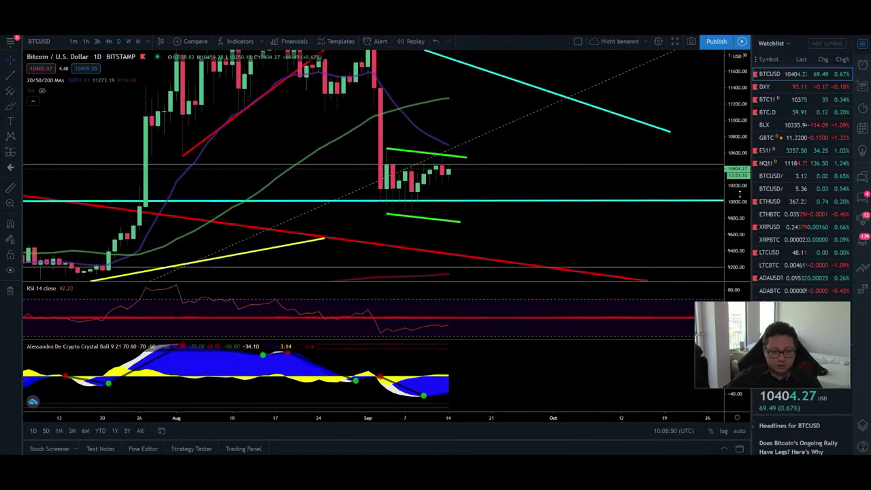
scroll(506, 181, up, 2)
drag(480, 179, 530, 111)
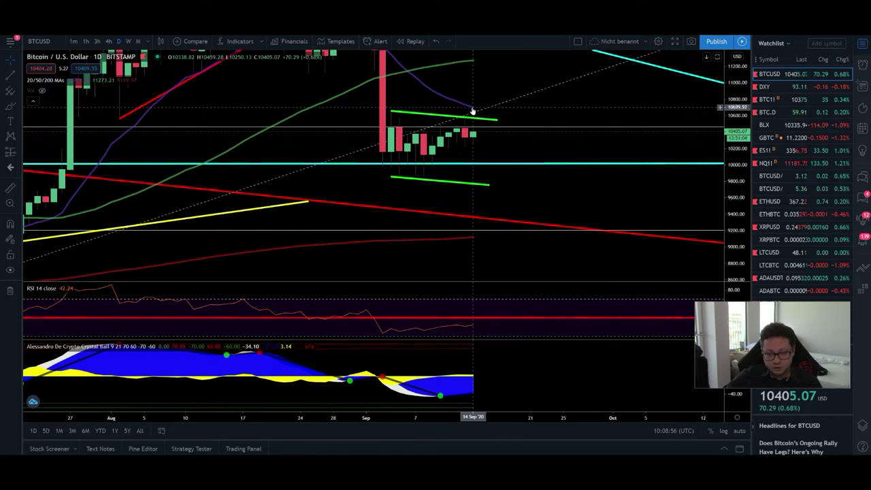
drag(473, 111, 487, 129)
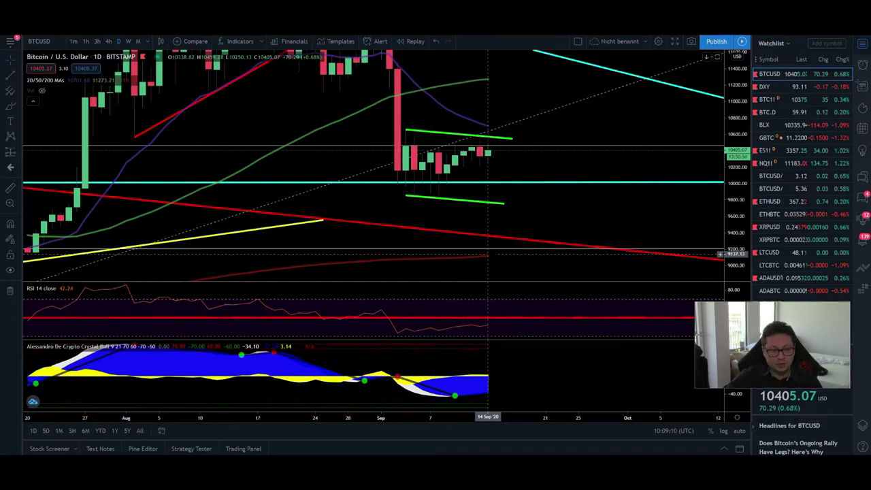
scroll(596, 220, right, 1)
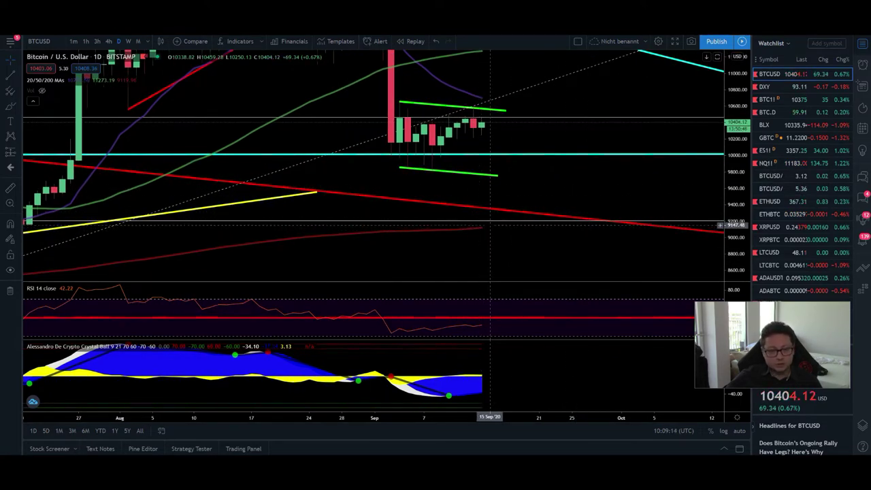
scroll(489, 224, down, 3)
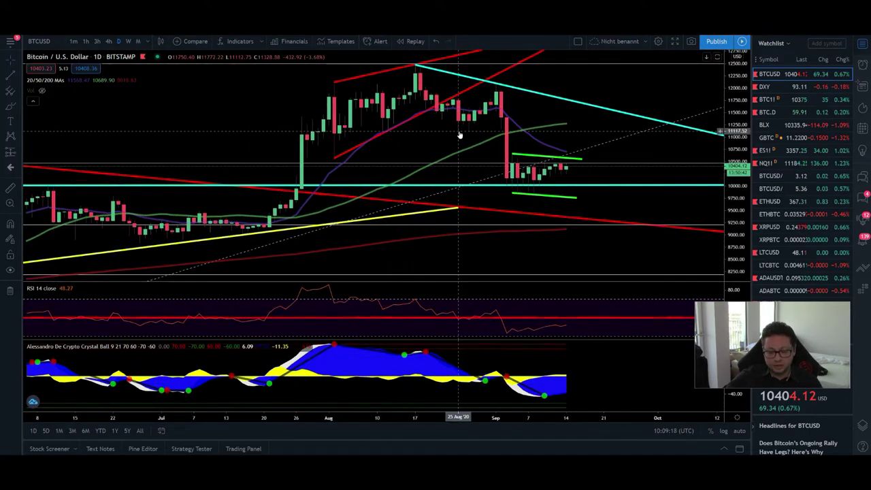
scroll(501, 246, up, 2)
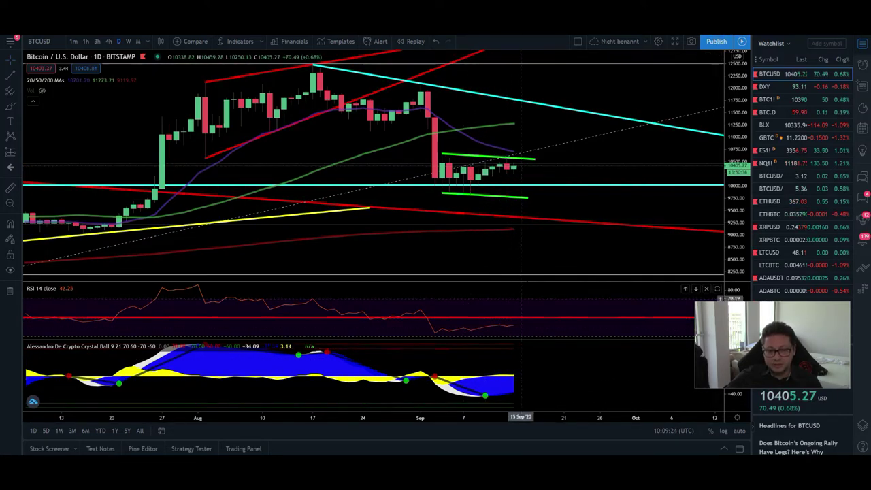
drag(738, 191, 738, 216)
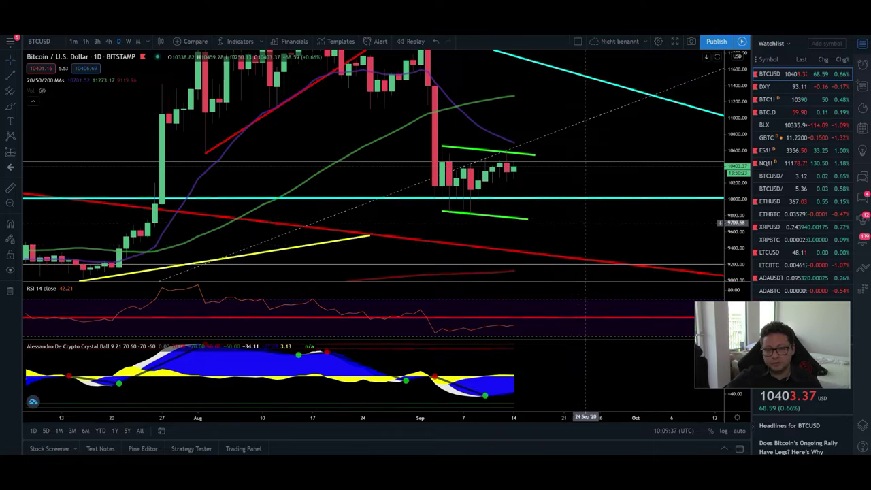
drag(582, 224, 588, 225)
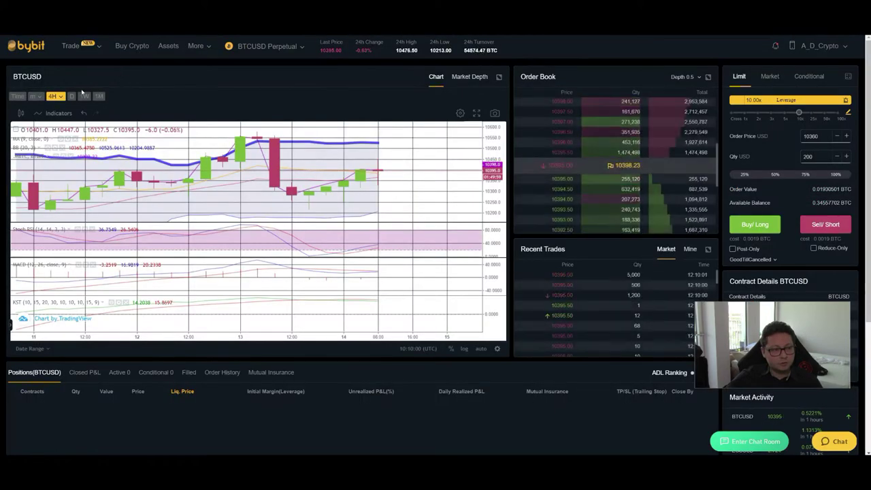
click(71, 96)
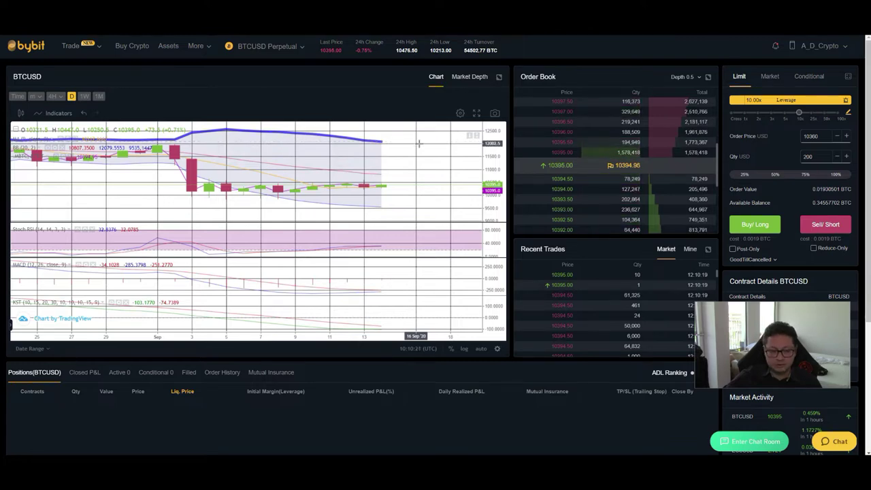
- Zoom out Bybit's BTCUSD daily chart to show the early-September drop and consolidation near 10395
scroll(422, 177, down, 3)
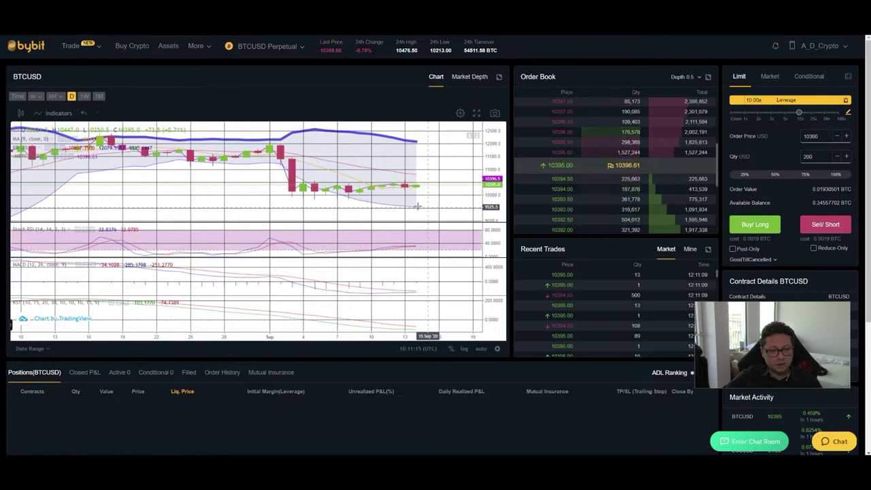
- Switch to the daily DXY chart and centre its falling green channel and RSI trendline
key(alt+Tab)
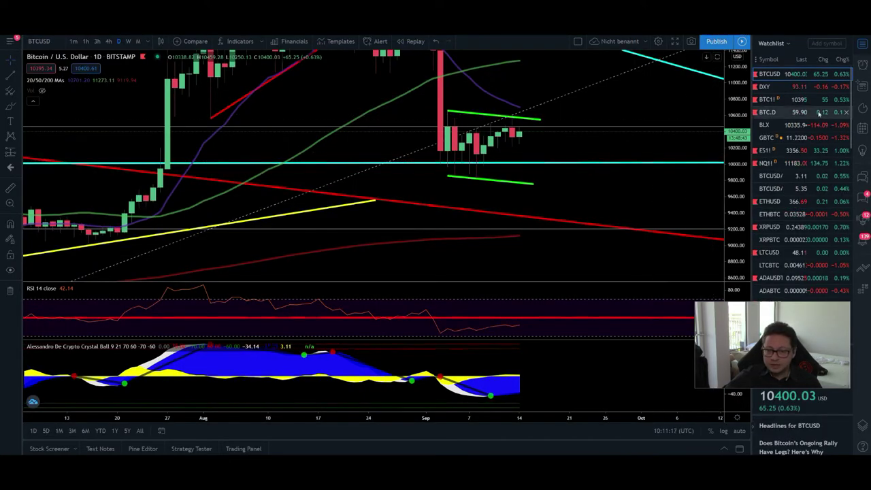
click(791, 87)
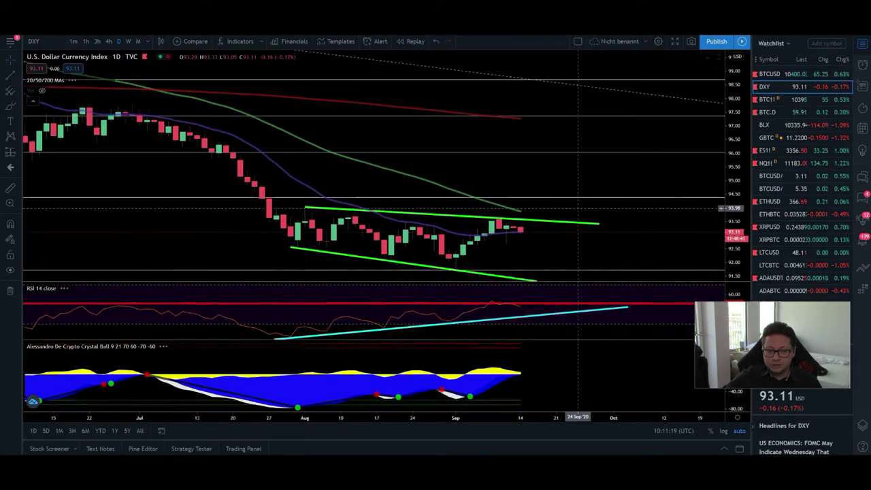
scroll(656, 233, left, 3)
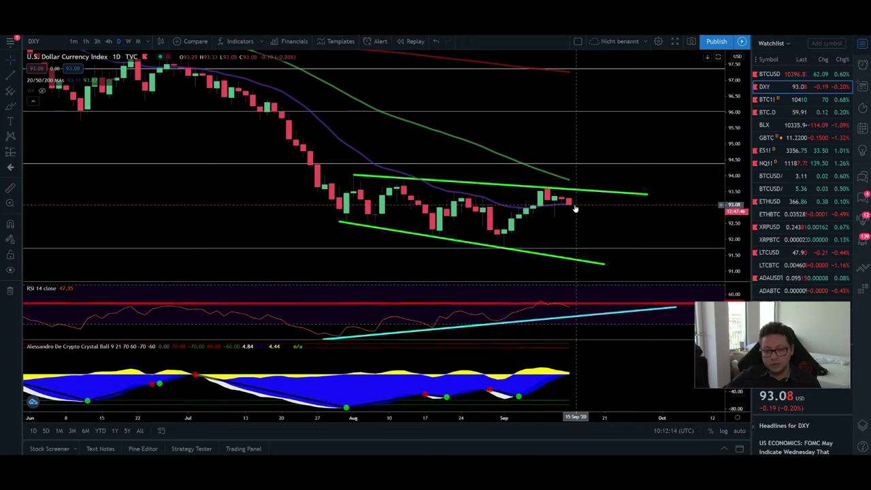
drag(668, 246, 579, 167)
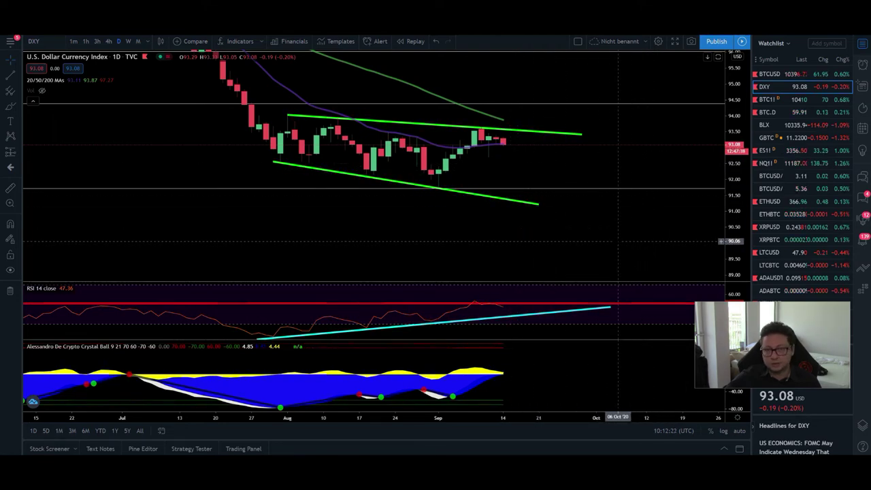
drag(518, 169, 538, 179)
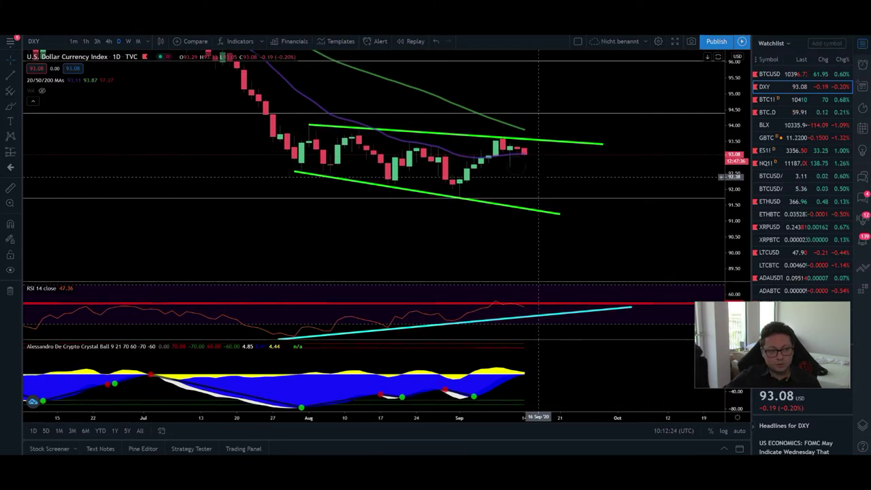
- Show BTCUSD on weekly candles, framing recent prices around the 0.236 Fibonacci level (10464.06)
key(Up)
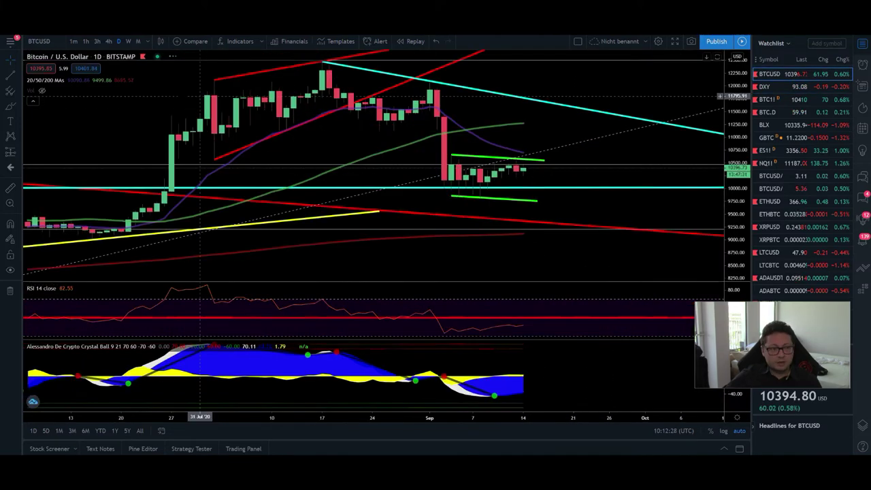
click(128, 41)
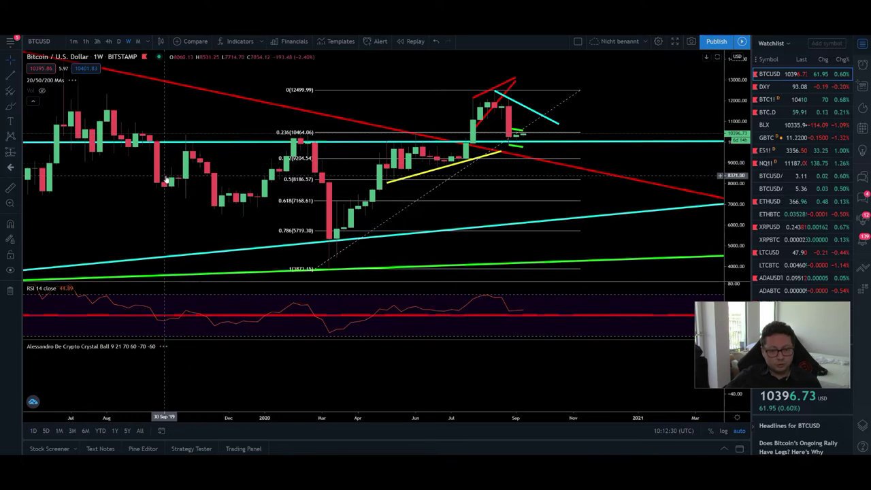
scroll(671, 239, up, 5)
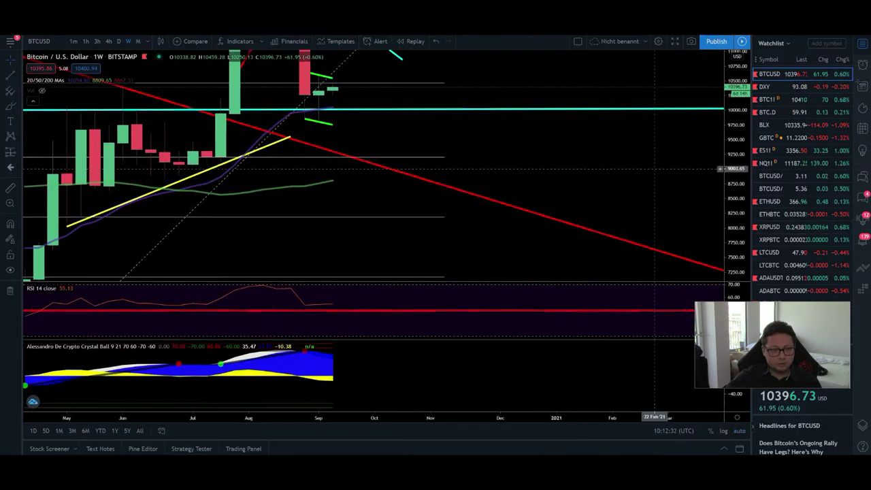
drag(671, 239, 683, 250)
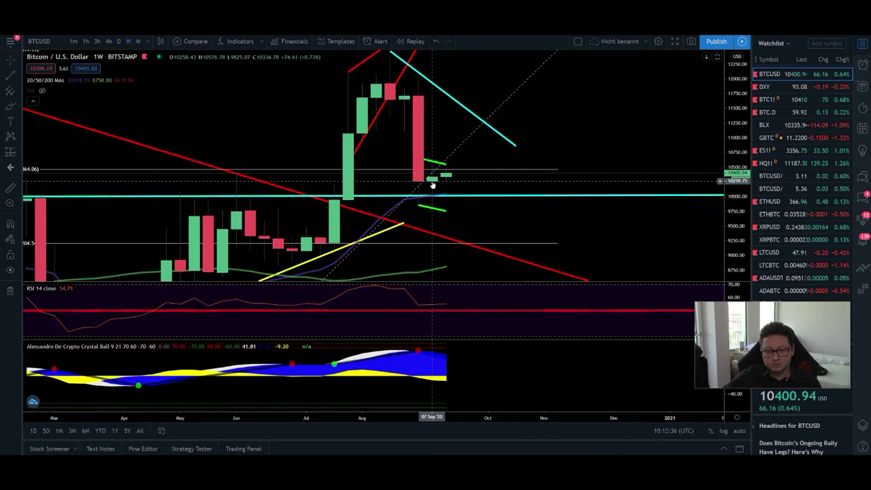
drag(663, 247, 642, 224)
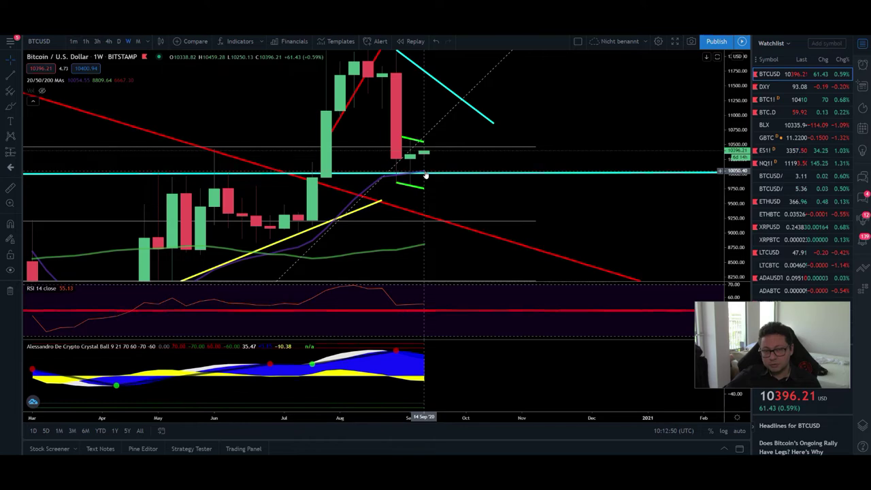
drag(425, 176, 470, 209)
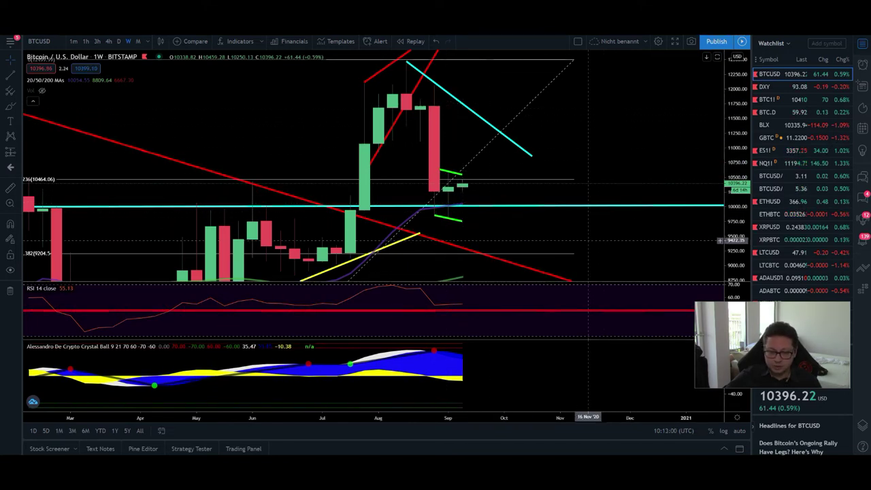
drag(593, 239, 603, 175)
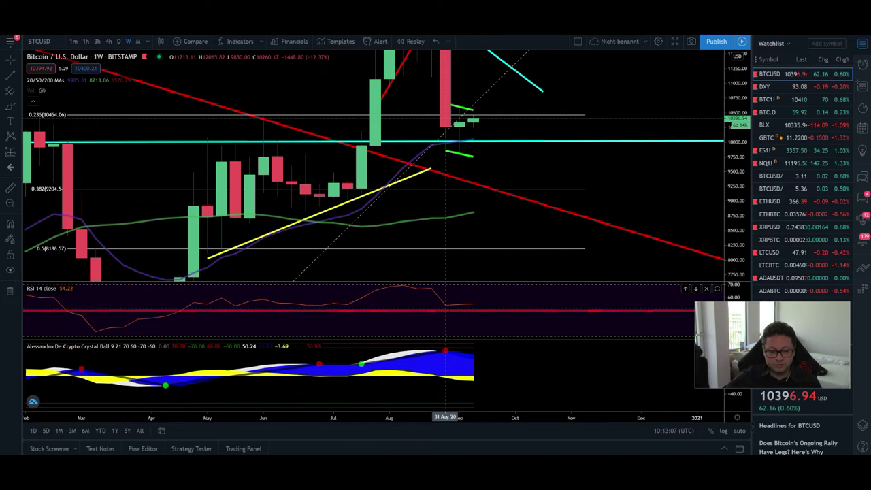
scroll(501, 299, down, 3)
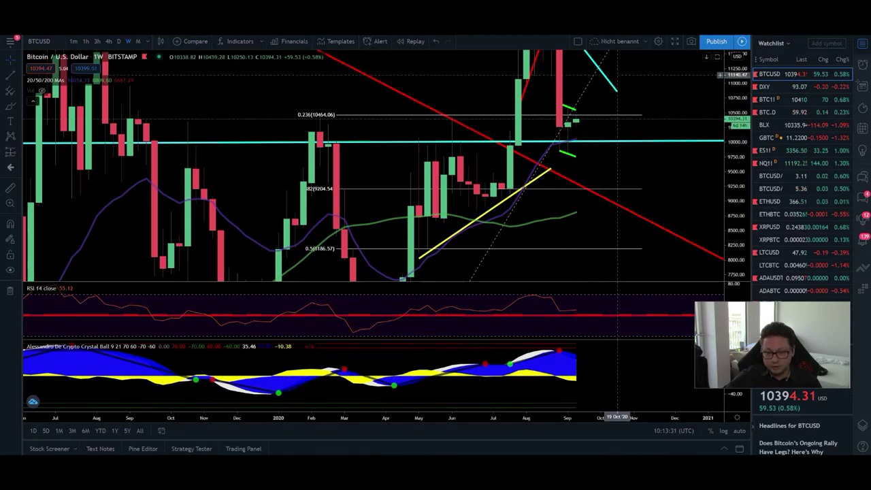
drag(663, 88, 565, 180)
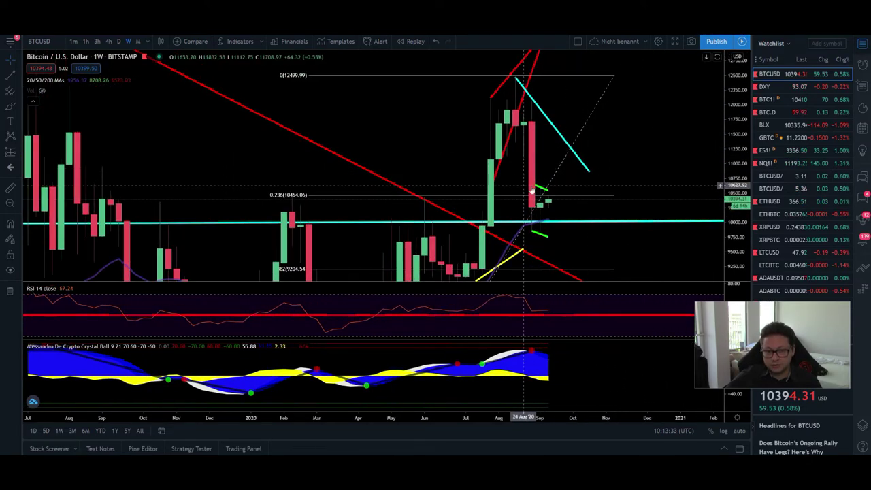